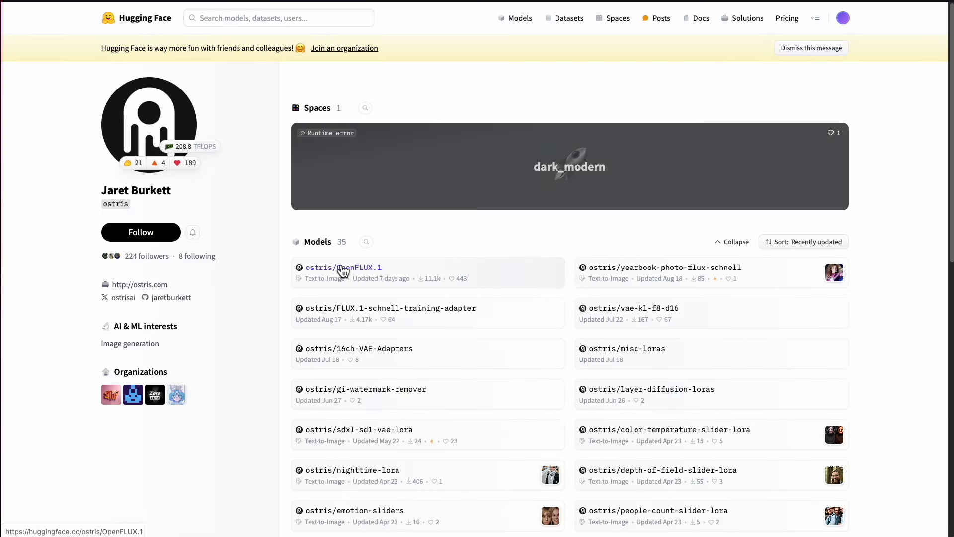
- Open the OpenFLUX.1 entry from the profile's Models list to show its model card
click(343, 269)
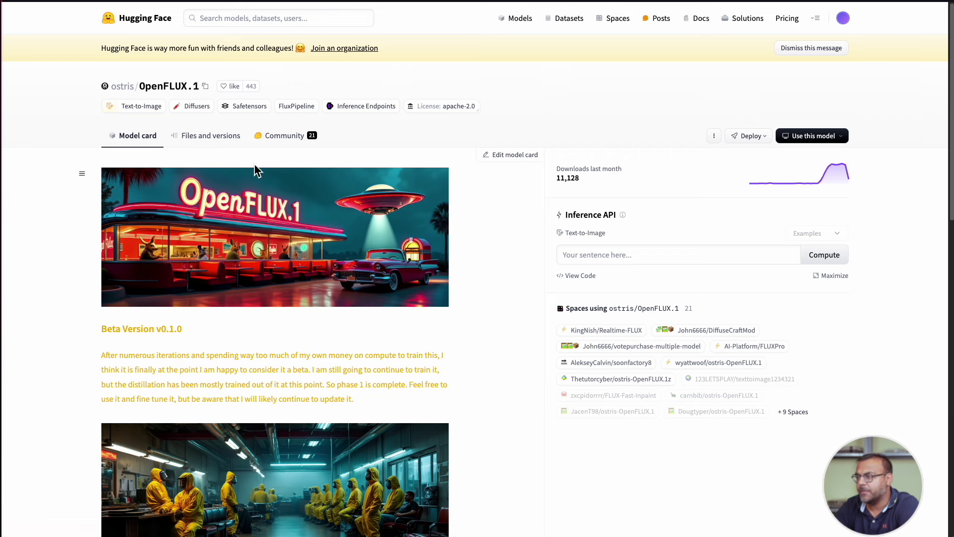
scroll(379, 276, down, 3)
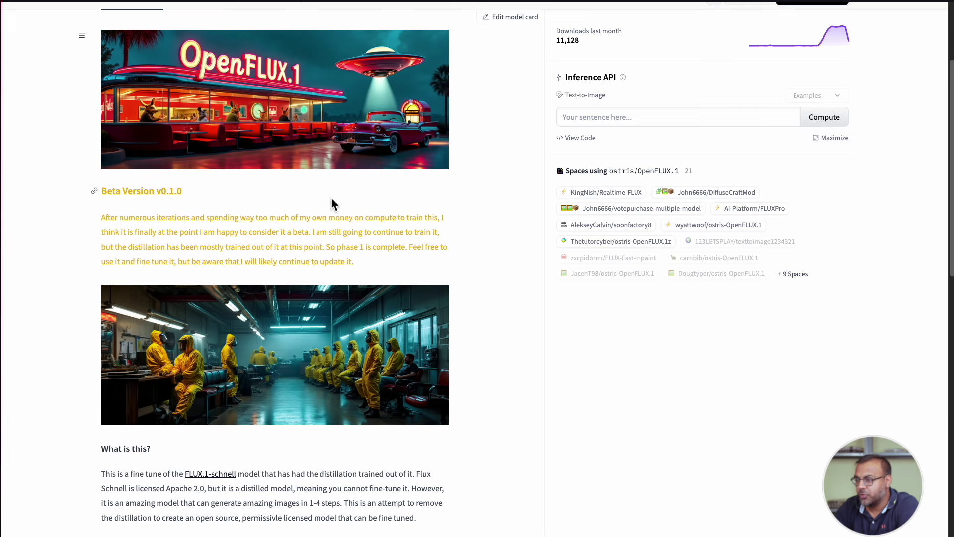
scroll(330, 198, down, 4)
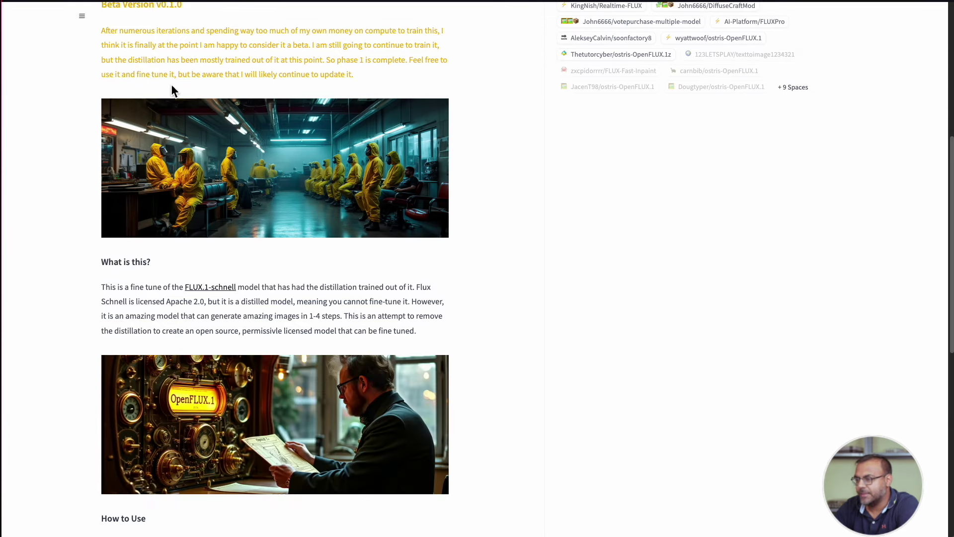
scroll(238, 167, down, 4)
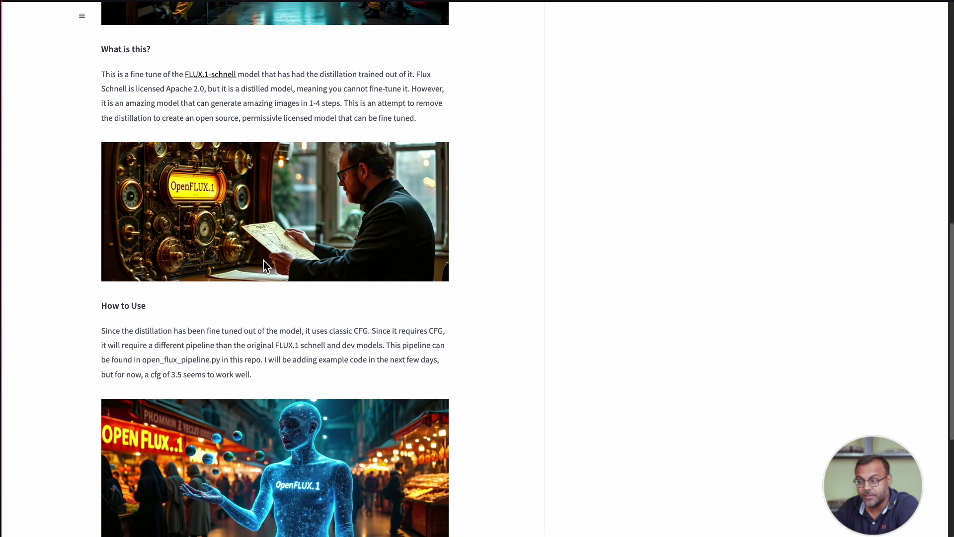
scroll(124, 186, down, 5)
scroll(385, 445, down, 1)
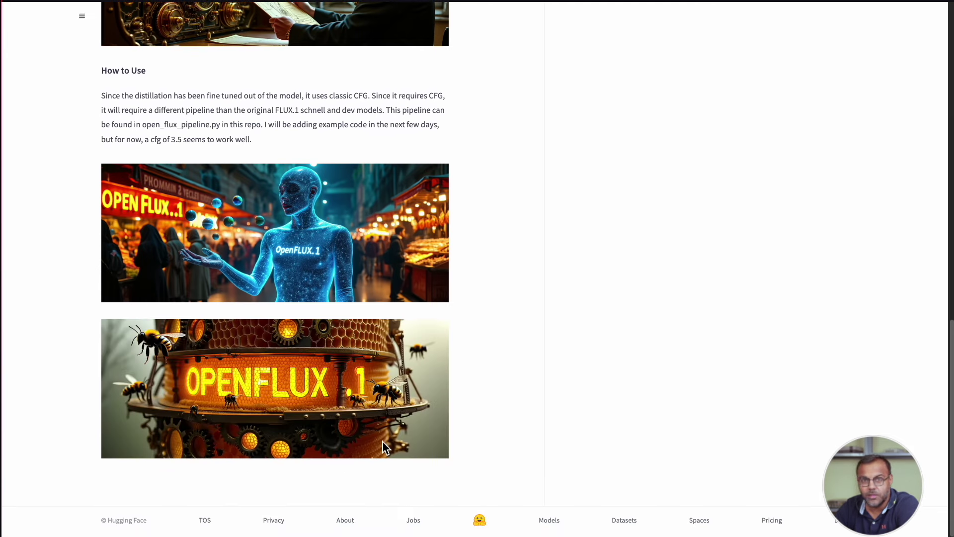
scroll(383, 440, up, 8)
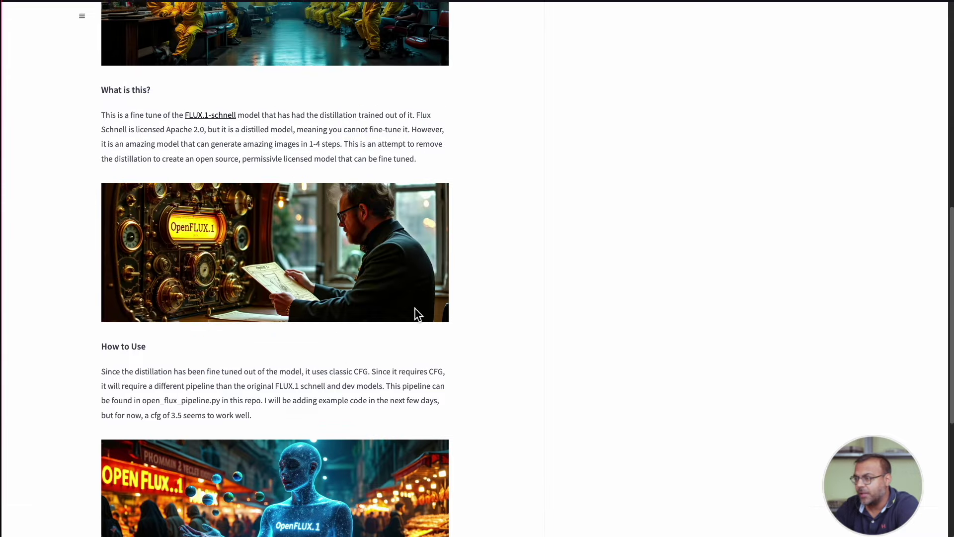
scroll(454, 256, up, 7)
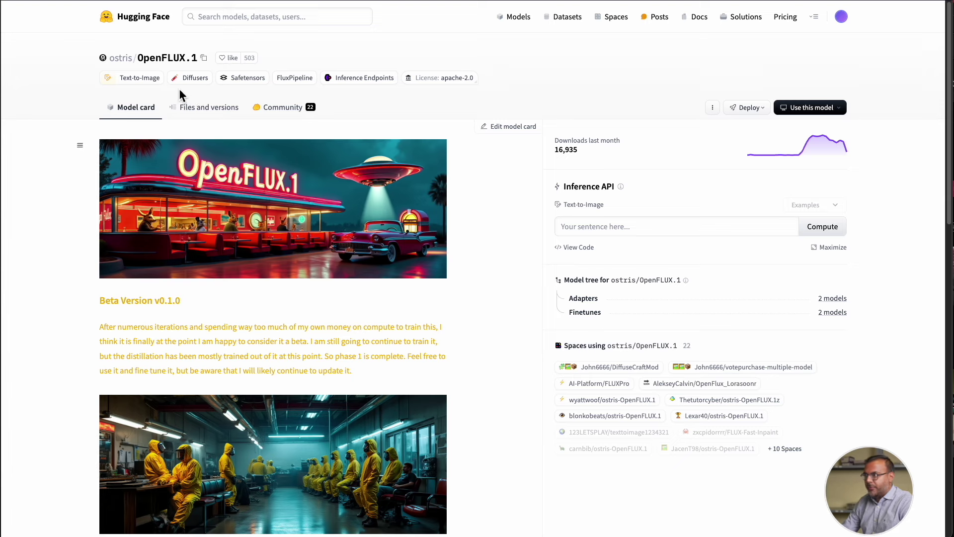
click(214, 109)
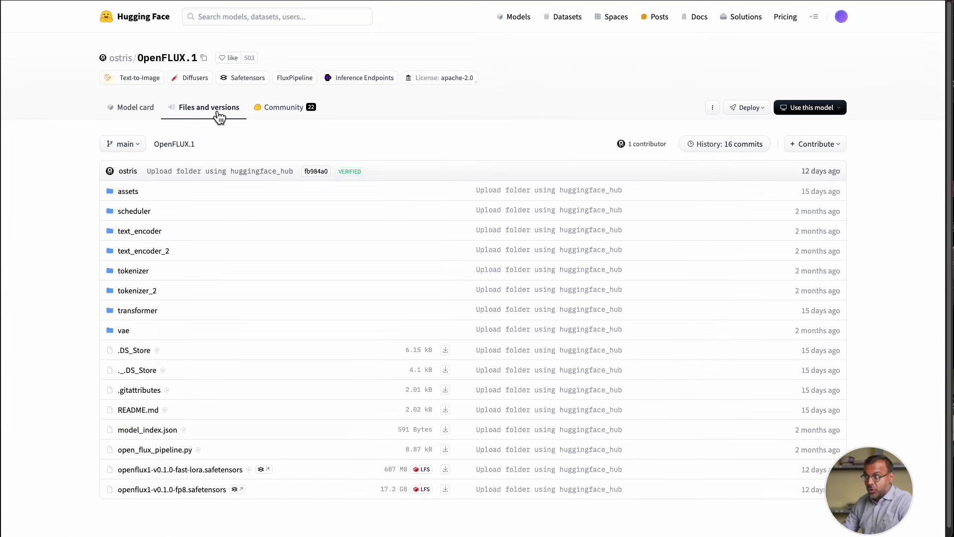
- Scroll down the OpenFLUX.1 file list to the fast LoRA and fp8 safetensors files
scroll(192, 485, down, 1)
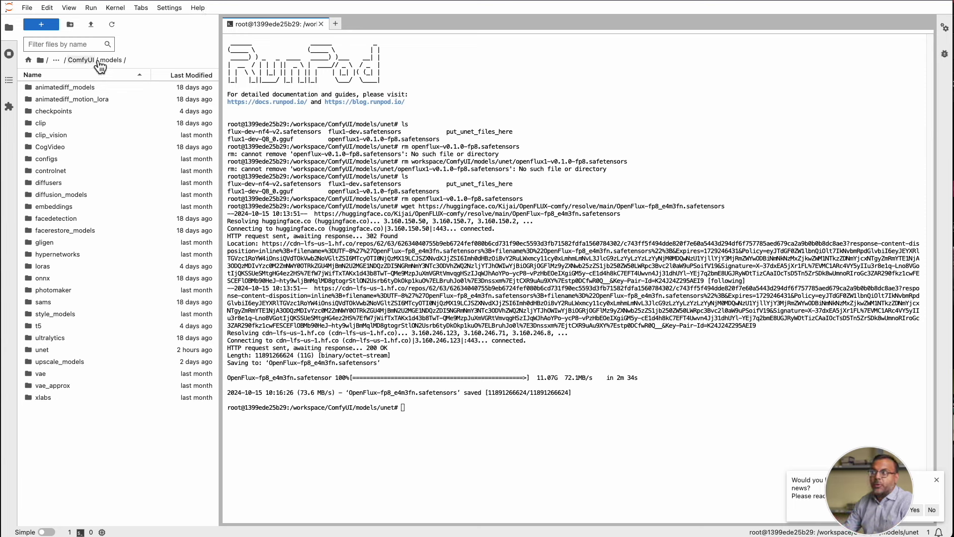
- Open ComfyUI/models/loras in JupyterLab to confirm the fast LoRA is there
double_click(65, 266)
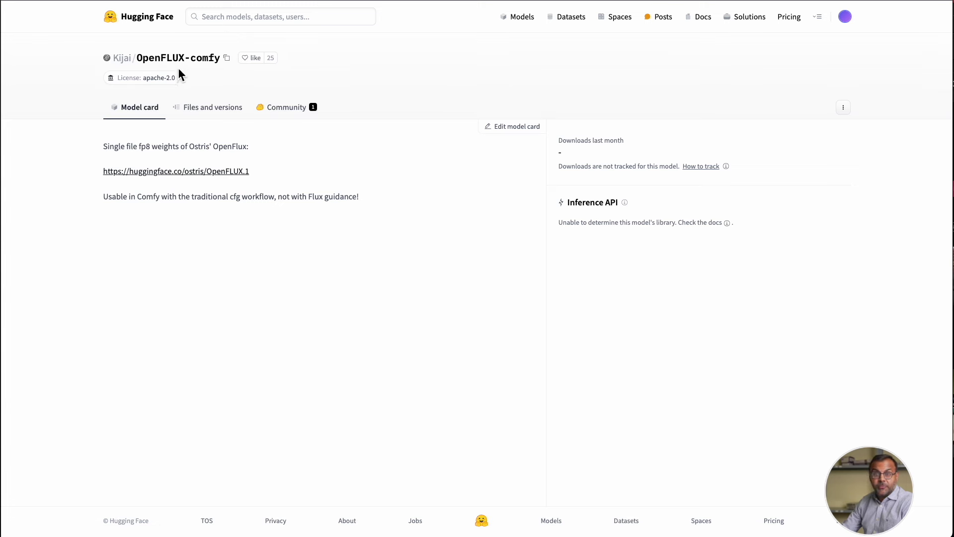
- Show the OpenFLUX-comfy repository's Files and versions list with its three files
click(202, 119)
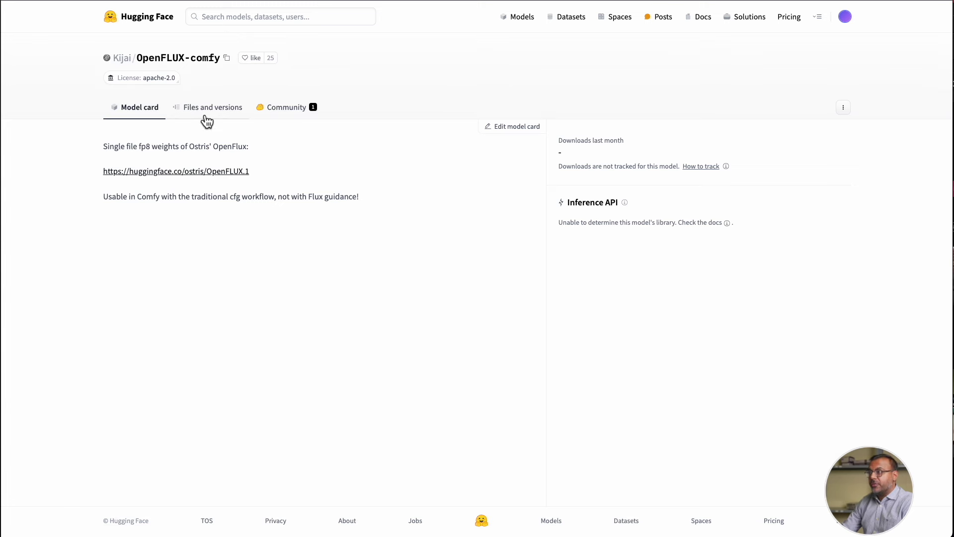
click(205, 115)
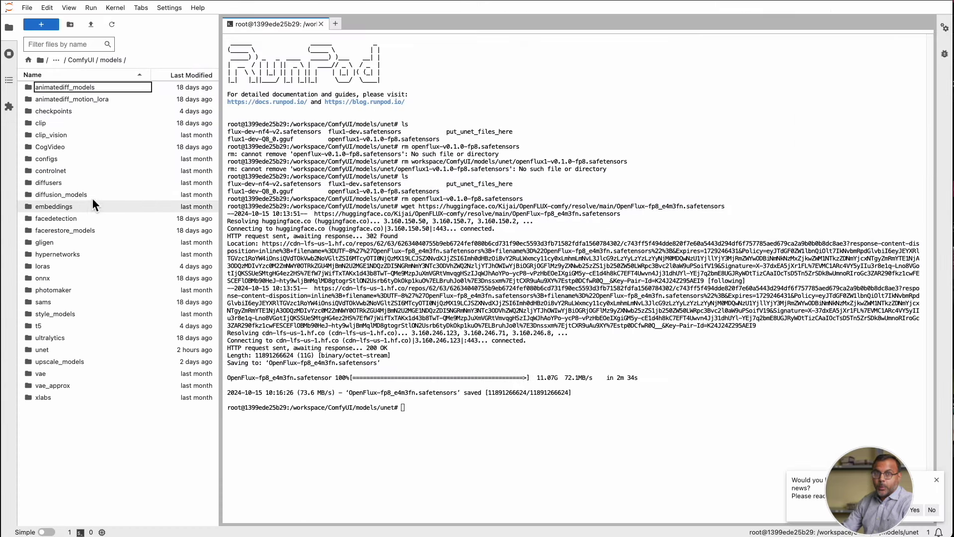
- Open the unet models folder to check the Flux and OpenFlux fp8 safetensors files
double_click(45, 349)
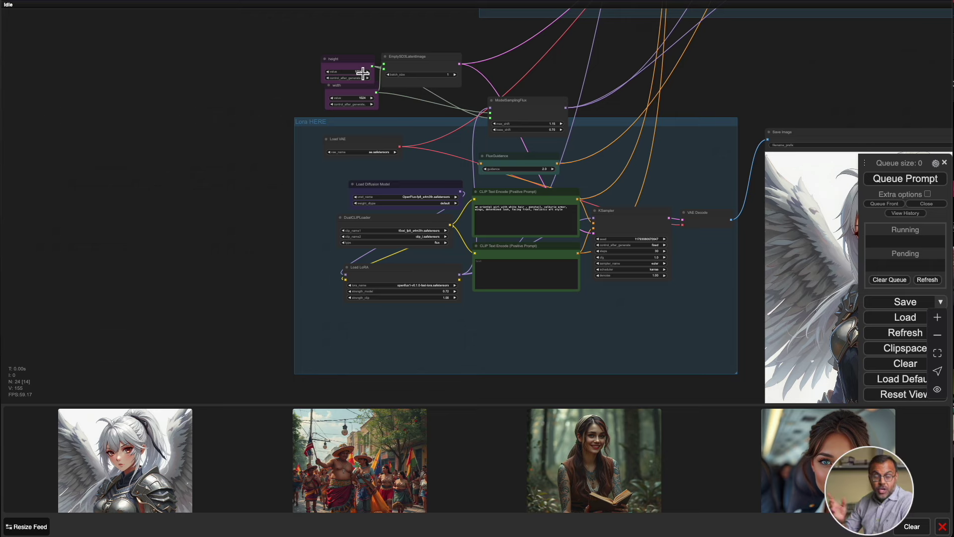
scroll(294, 205, up, 4)
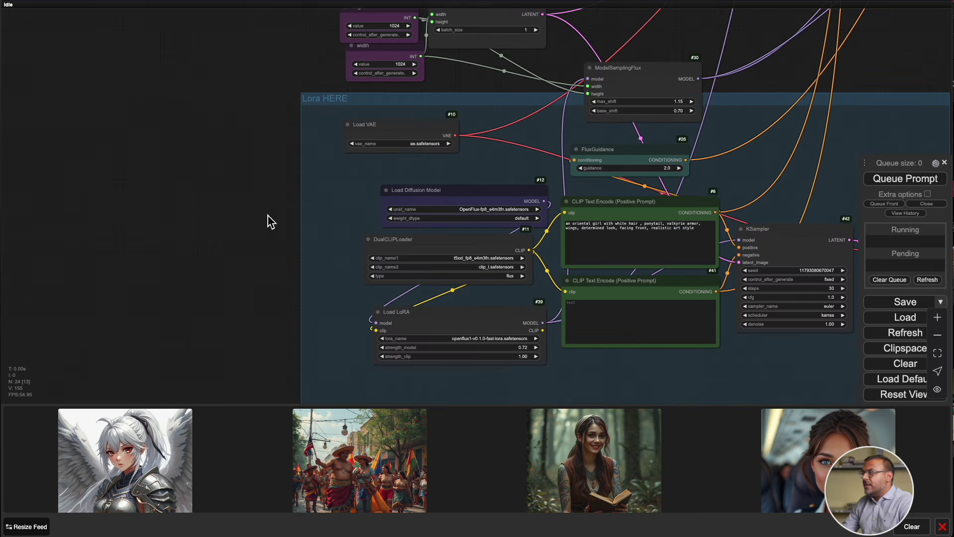
drag(268, 219, 123, 141)
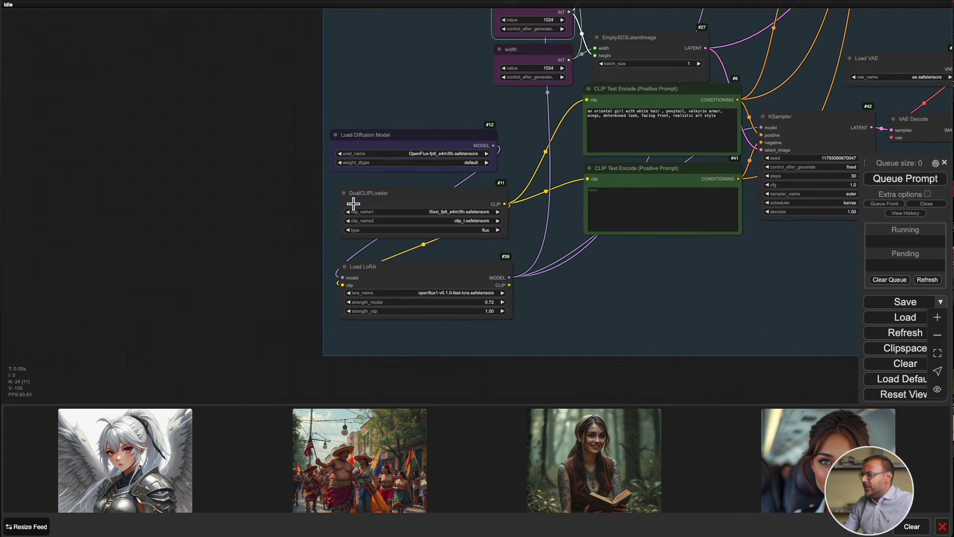
- Move the Load LoRA node down and left beneath the DualCLIPLoader in the Lora HERE group
scroll(480, 227, up, 5)
scroll(495, 214, down, 5)
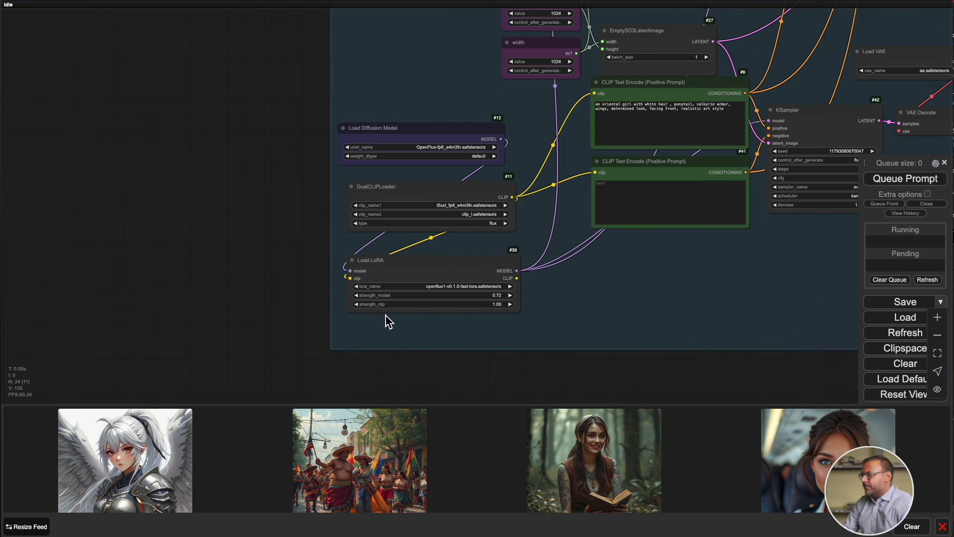
drag(385, 315, 262, 347)
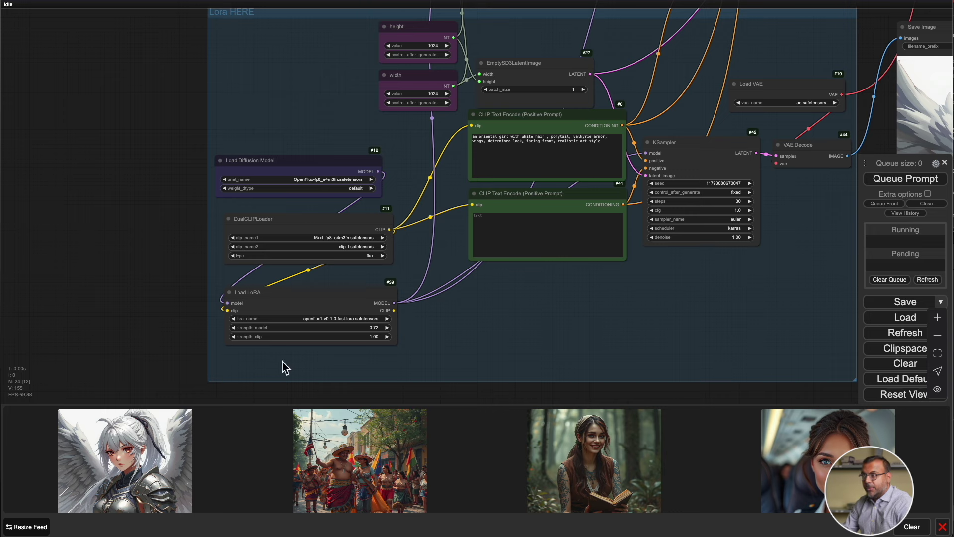
drag(381, 319, 343, 313)
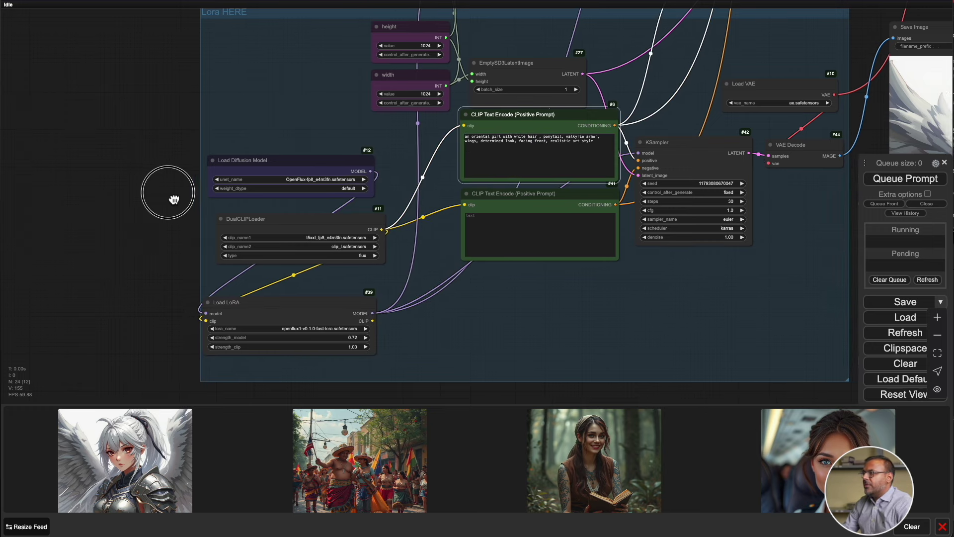
drag(166, 192, 102, 199)
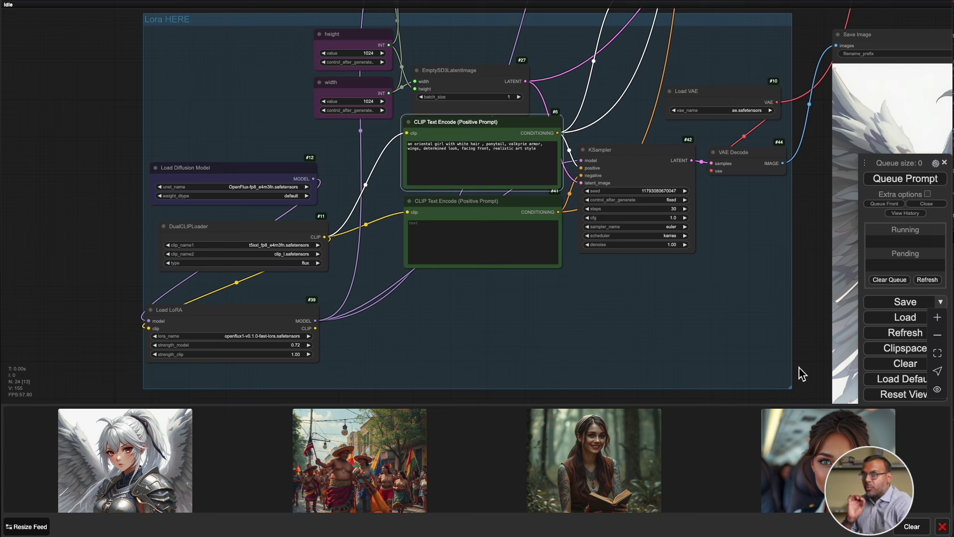
scroll(159, 192, up, 4)
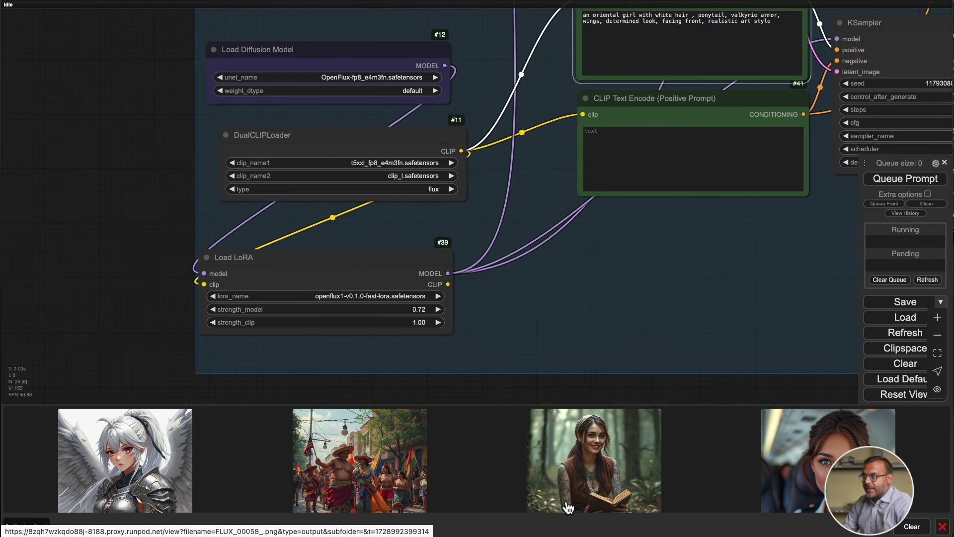
scroll(716, 484, down, 5)
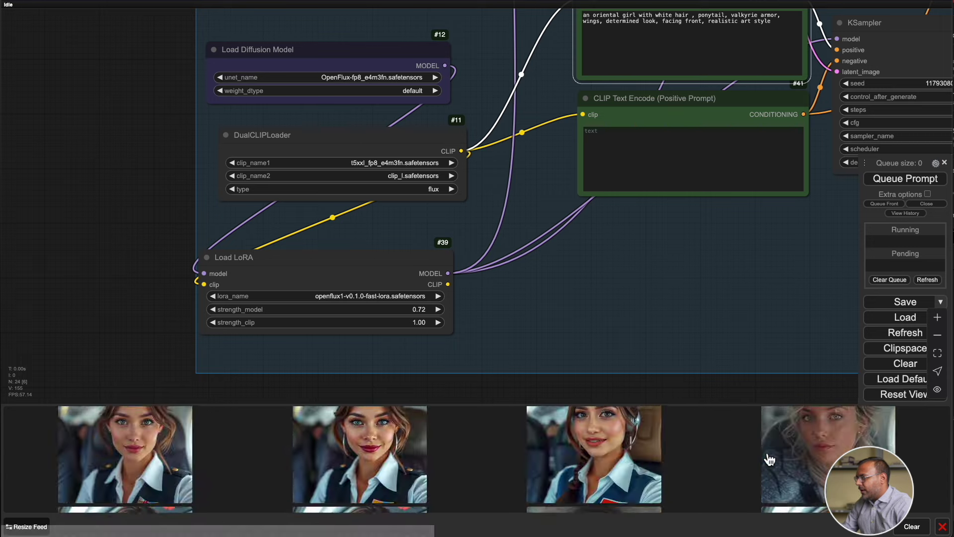
scroll(547, 462, down, 3)
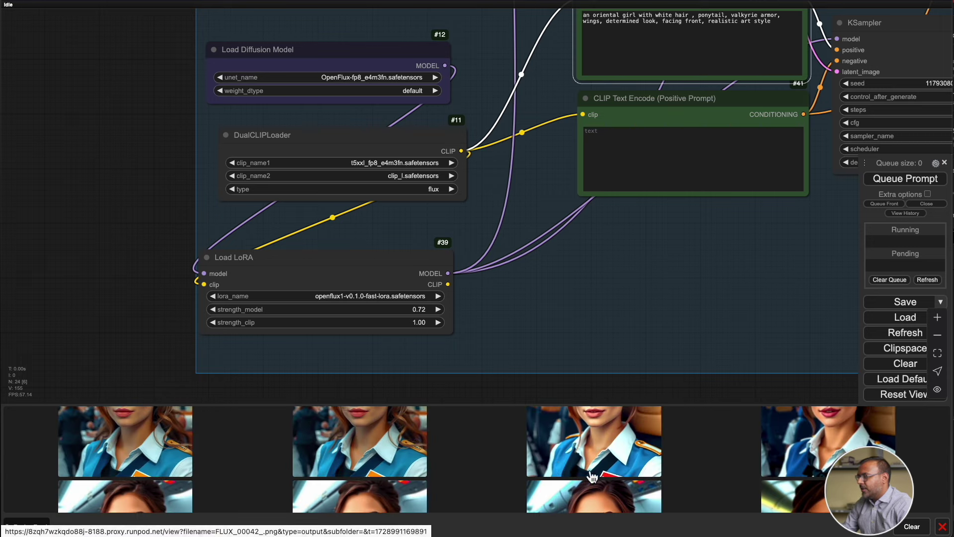
scroll(630, 462, down, 3)
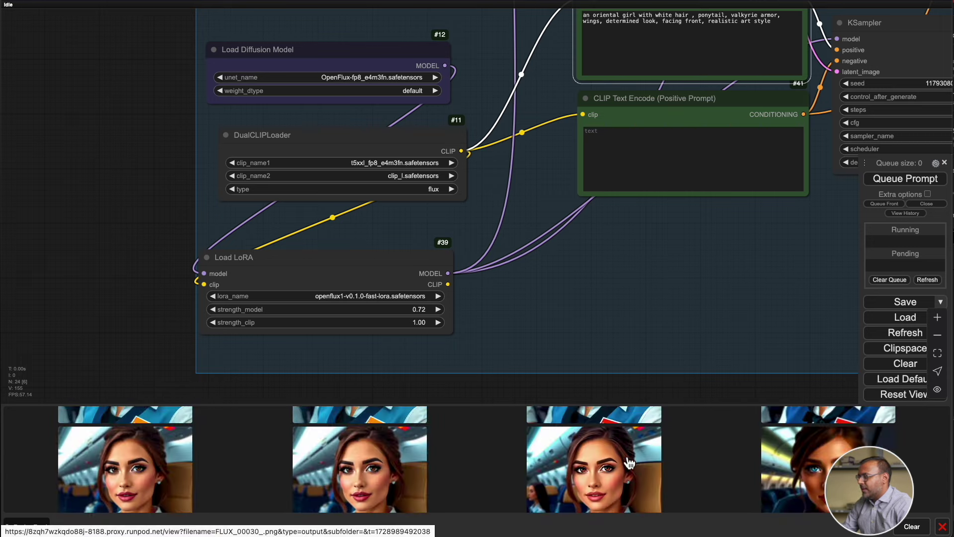
click(629, 462)
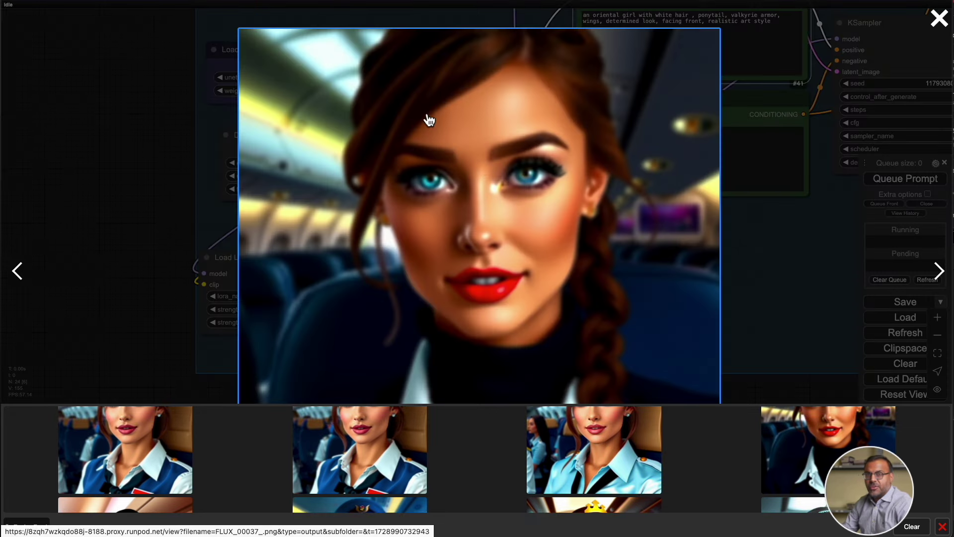
key(Left)
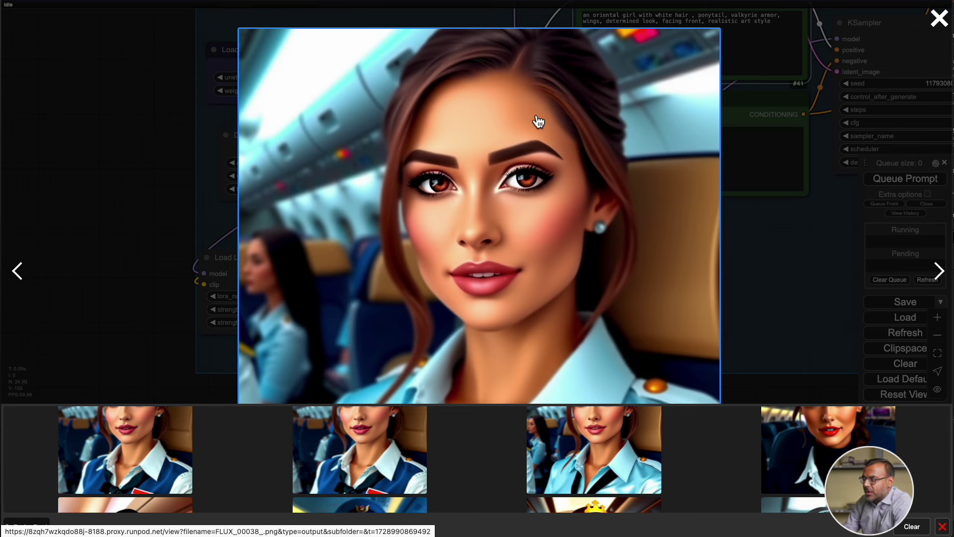
key(Left)
key(Left)
key(Left)
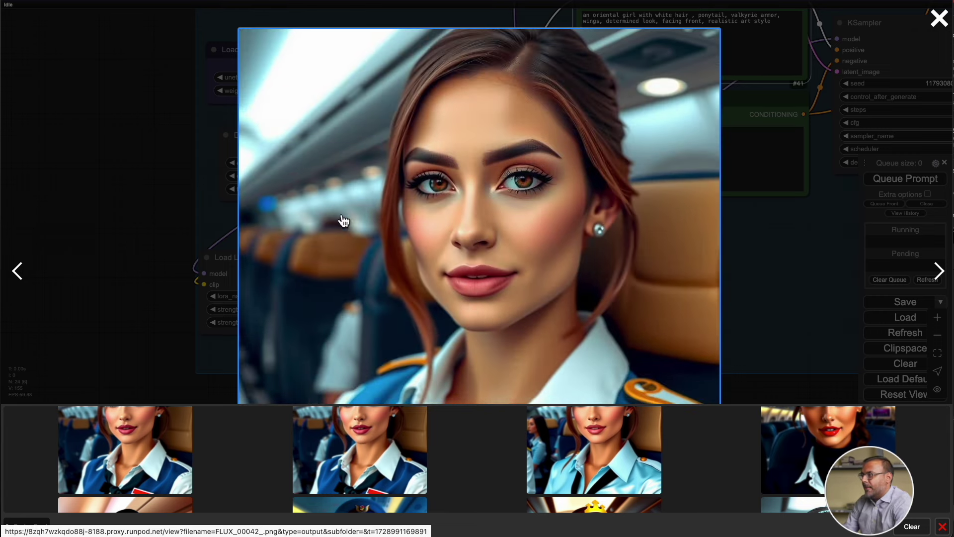
key(Escape)
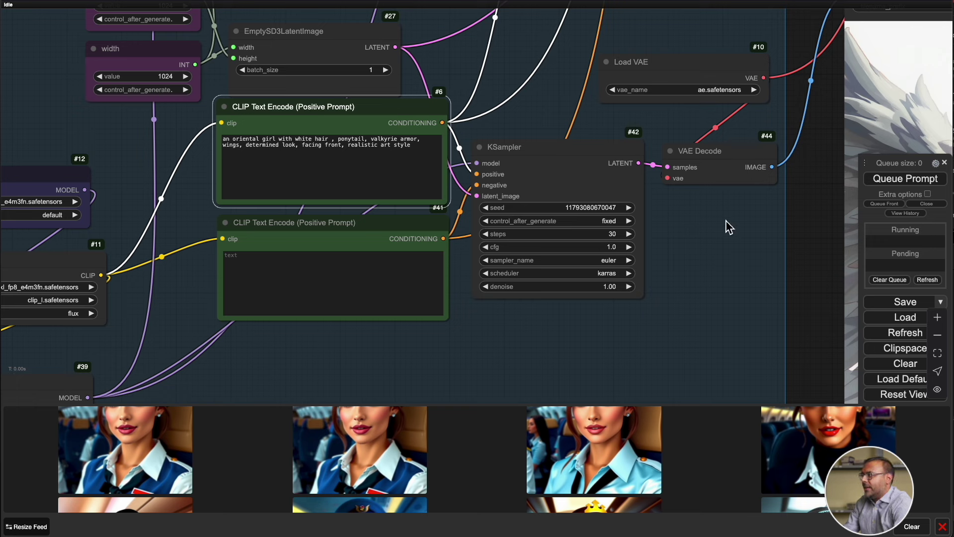
scroll(728, 227, down, 3)
drag(305, 397, 243, 408)
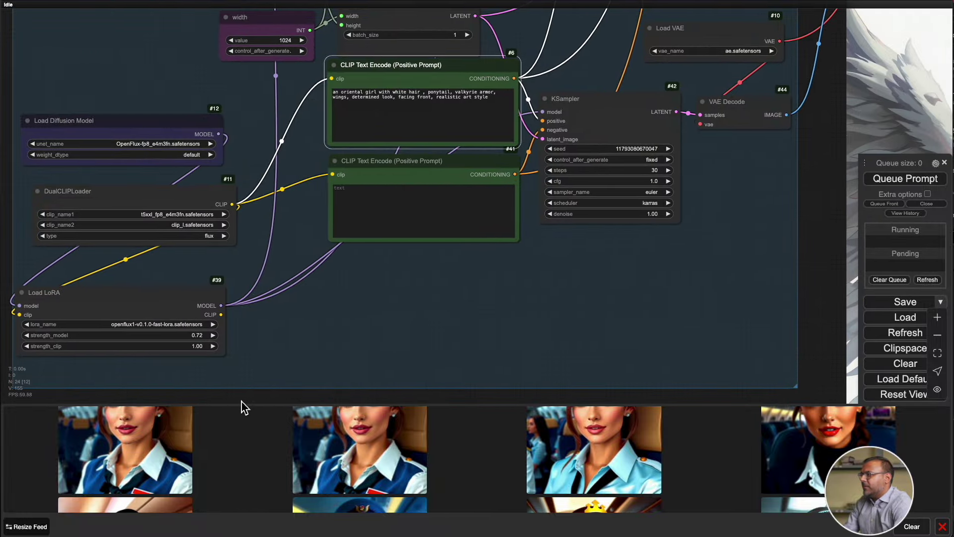
scroll(244, 405, down, 3)
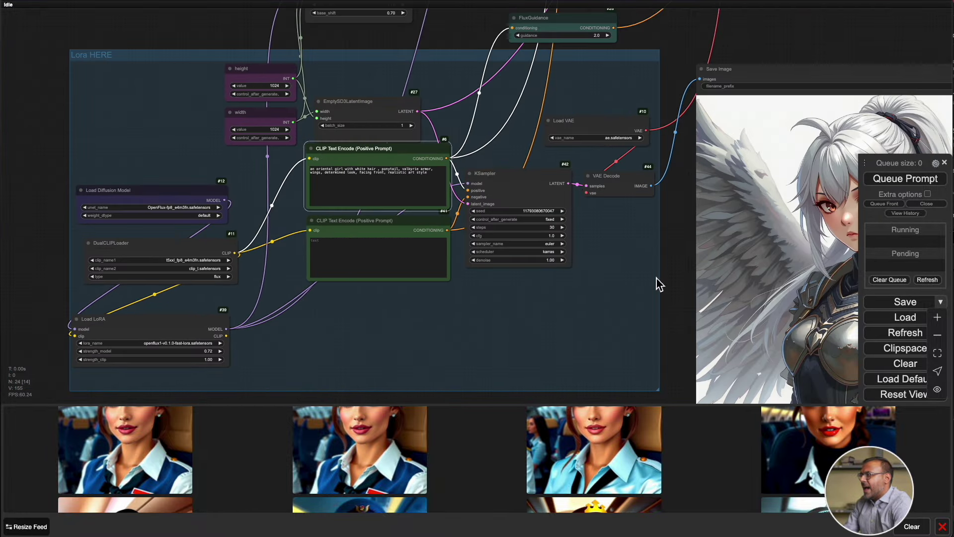
drag(686, 309, 716, 283)
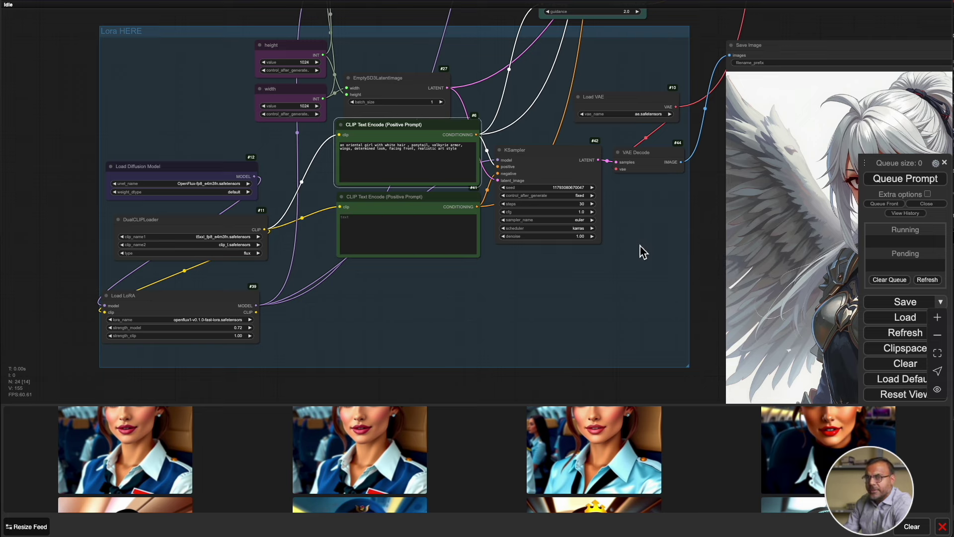
scroll(555, 227, up, 5)
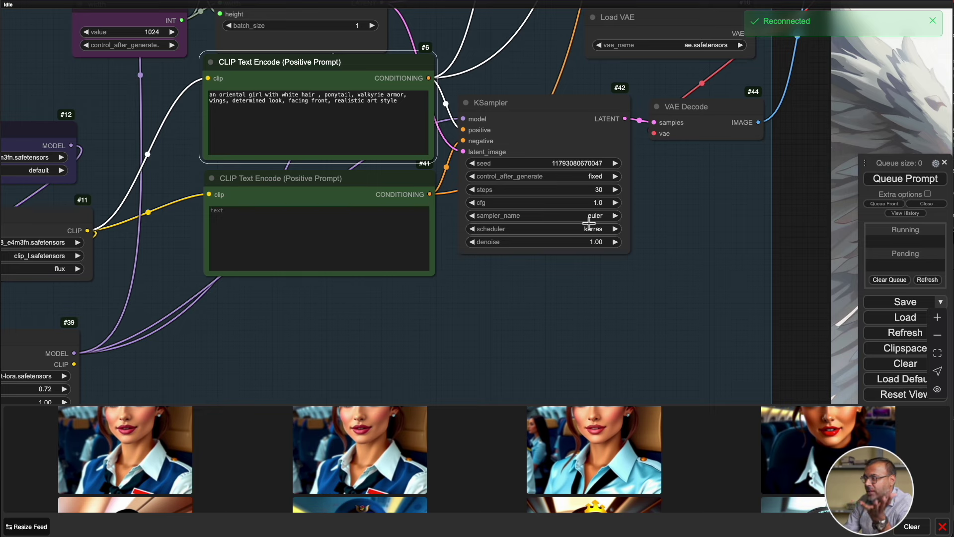
scroll(646, 457, down, 5)
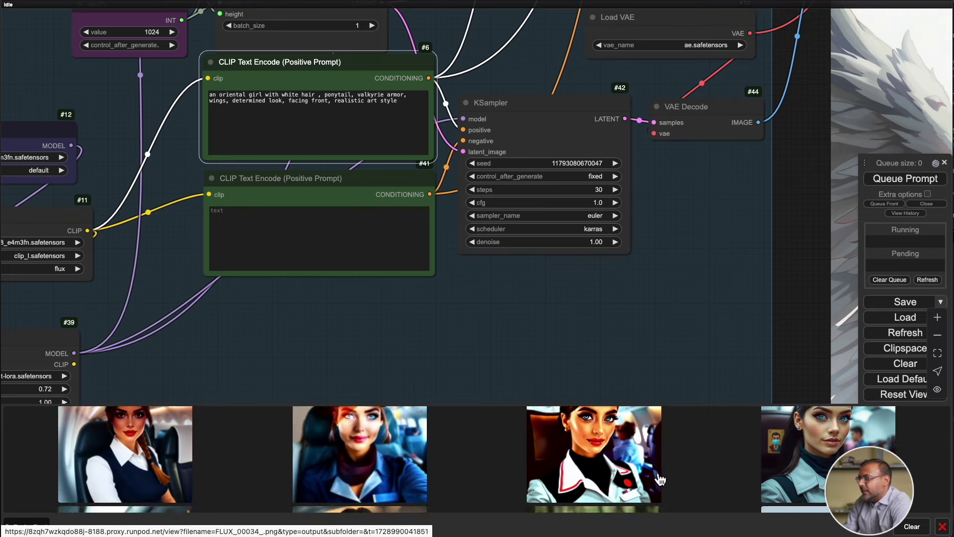
scroll(660, 479, down, 10)
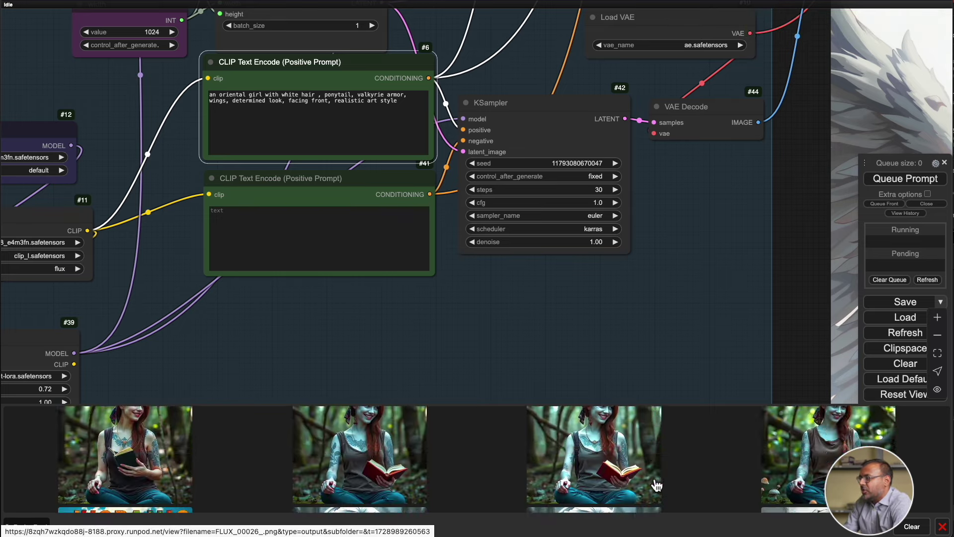
scroll(656, 484, down, 5)
scroll(656, 492, up, 5)
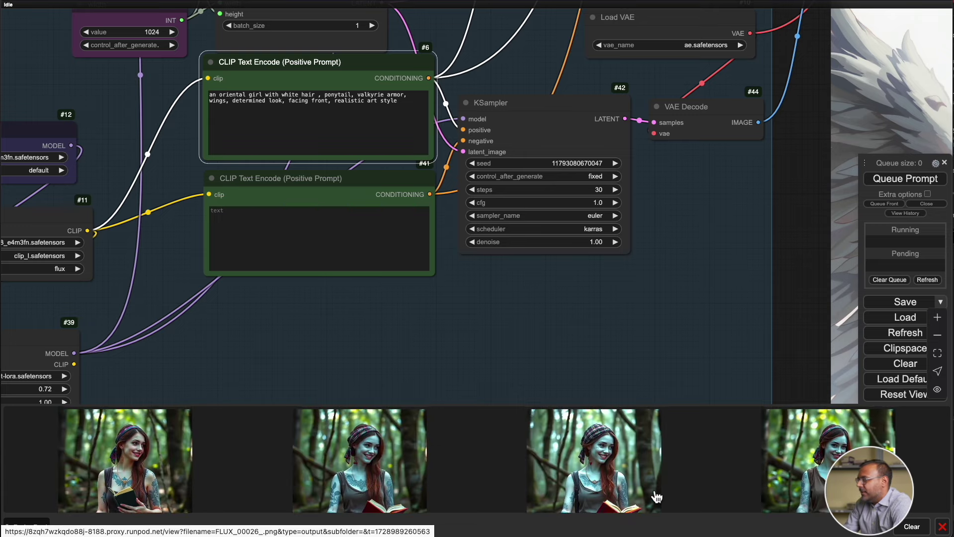
scroll(657, 496, up, 8)
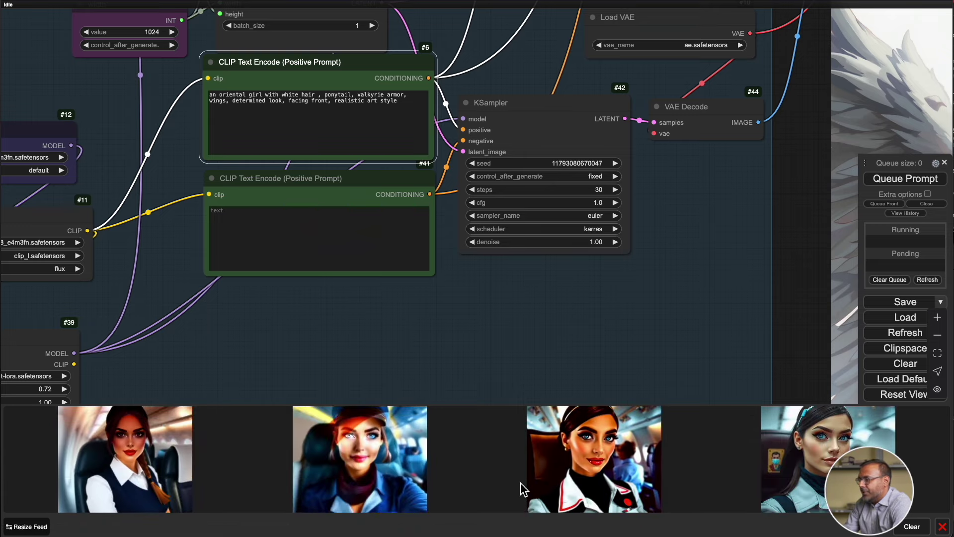
click(522, 489)
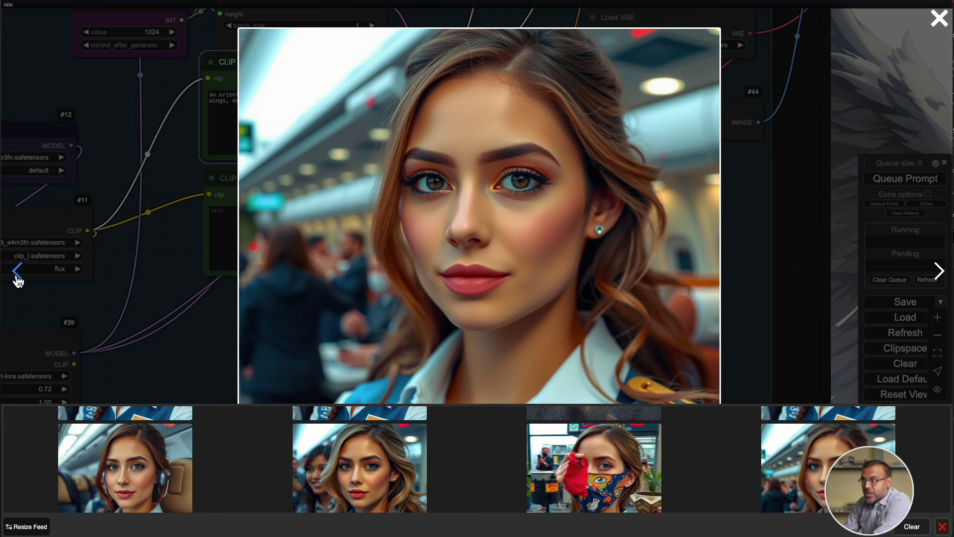
click(566, 470)
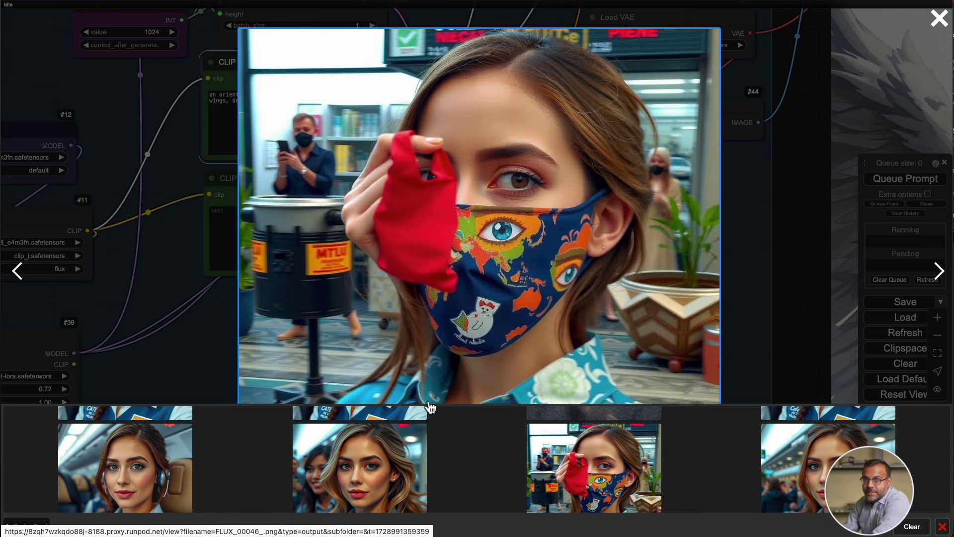
click(380, 492)
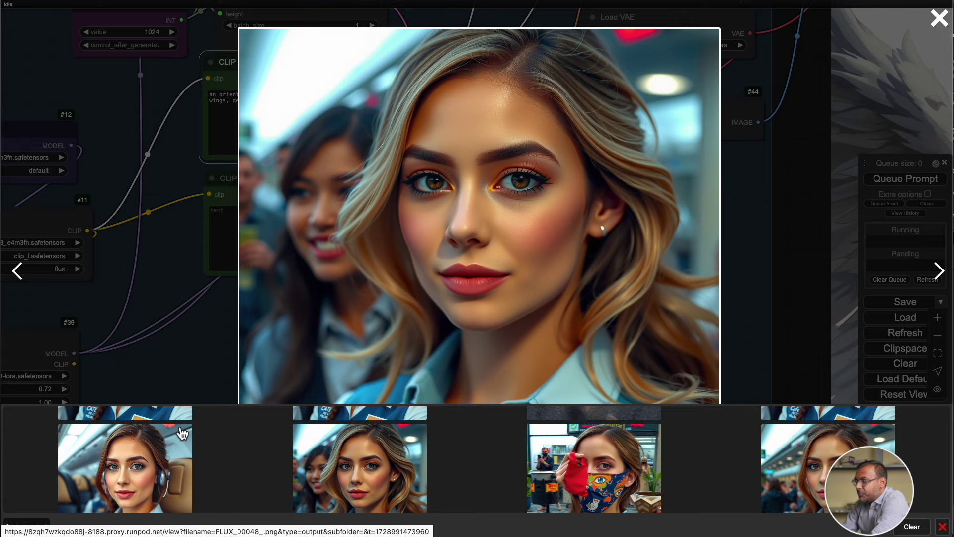
click(227, 351)
scroll(228, 352, down, 5)
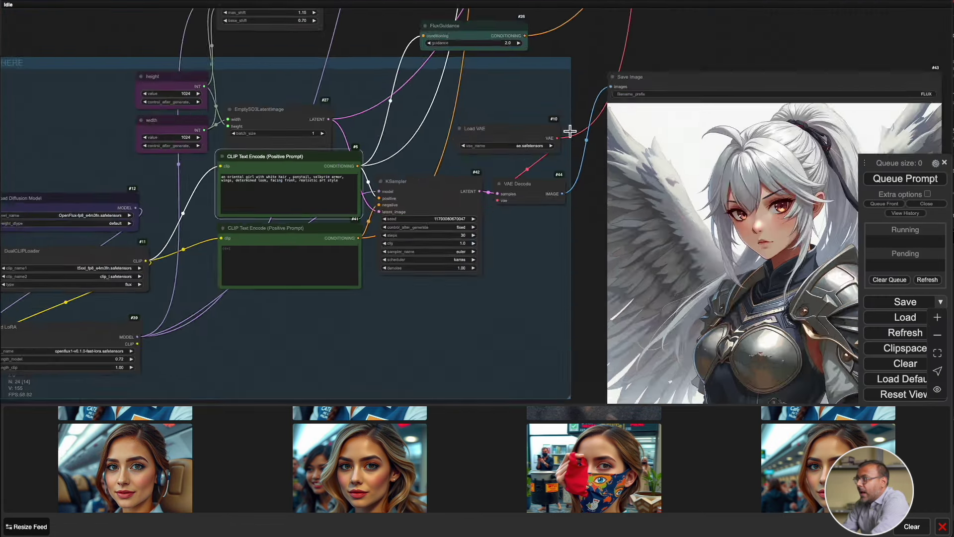
scroll(569, 130, down, 3)
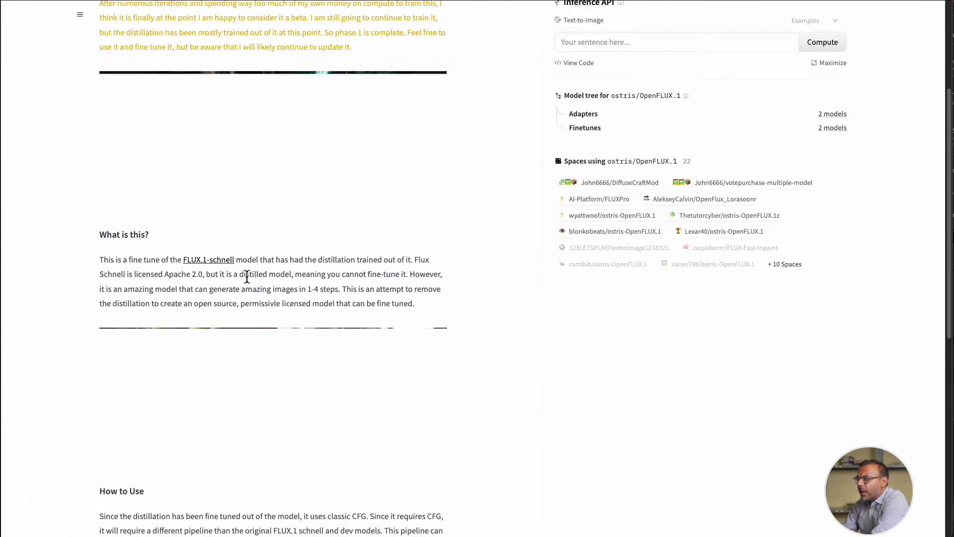
- Scroll the OpenFLUX.1 model card down to its How to Use notes
scroll(315, 224, down, 8)
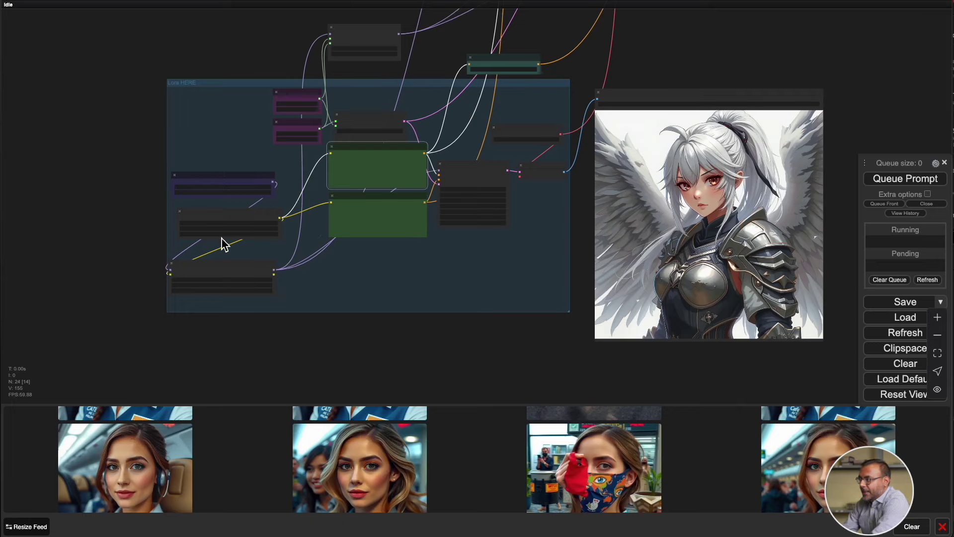
scroll(222, 351, down, 5)
scroll(313, 316, up, 6)
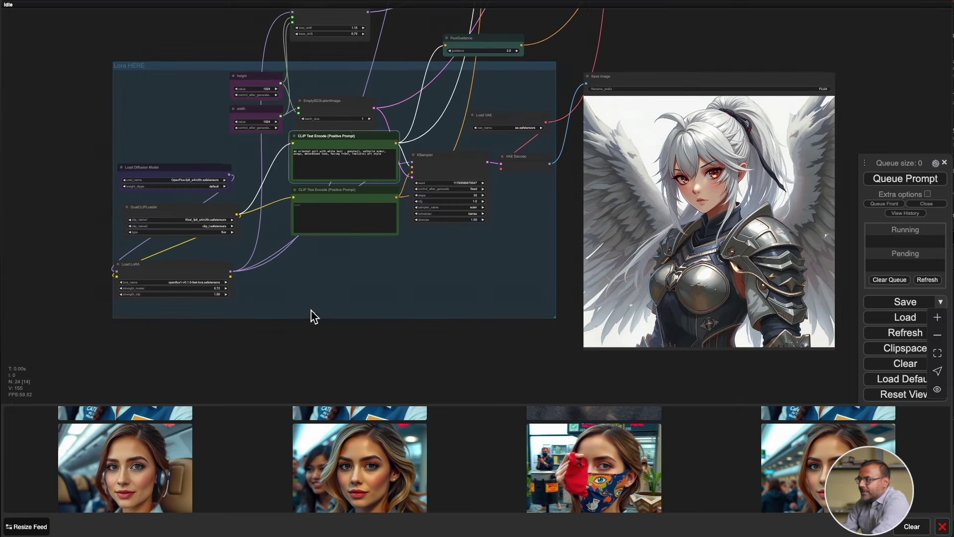
scroll(240, 151, up, 5)
scroll(192, 140, down, 2)
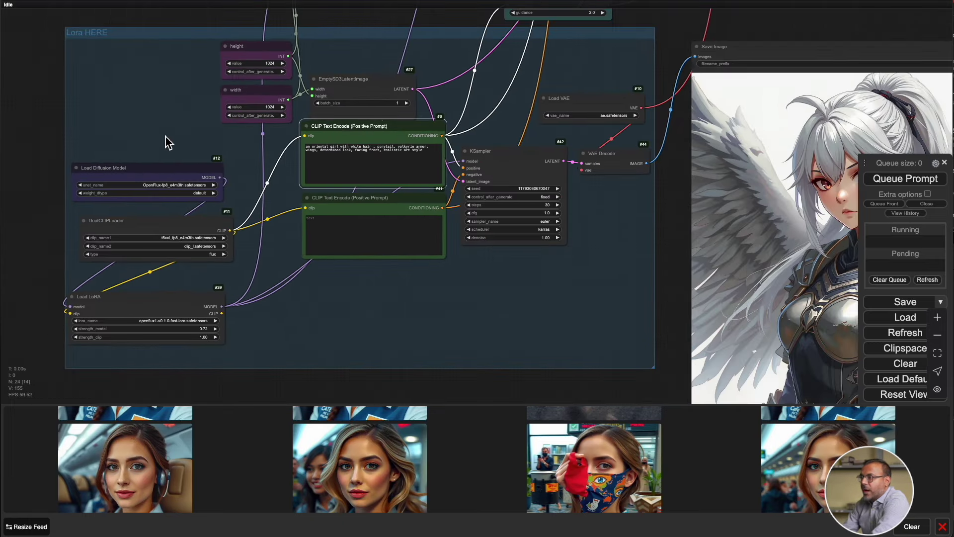
drag(596, 167, 645, 186)
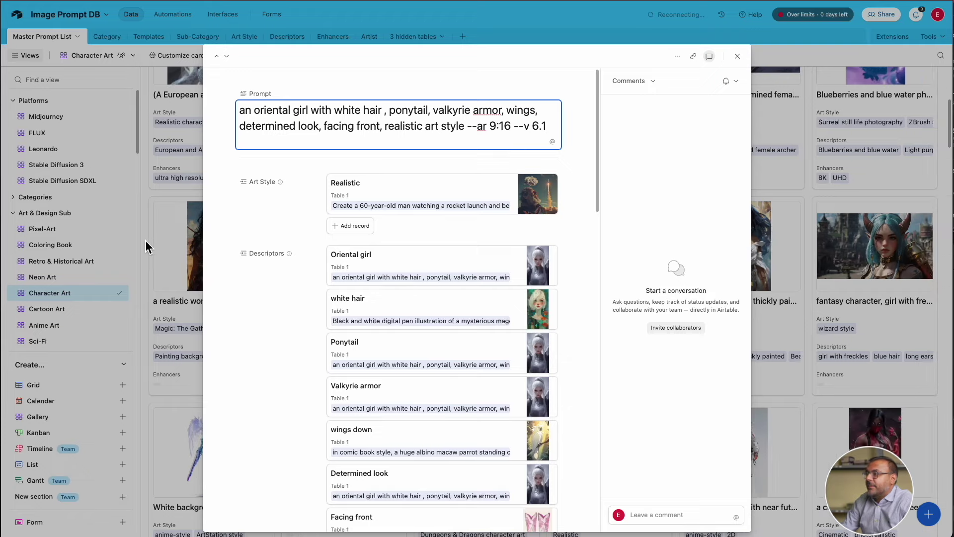
- Close the oriental girl record and browse the Character Art gallery, viewing the princess card's second image
click(146, 240)
scroll(273, 275, down, 6)
scroll(380, 325, down, 8)
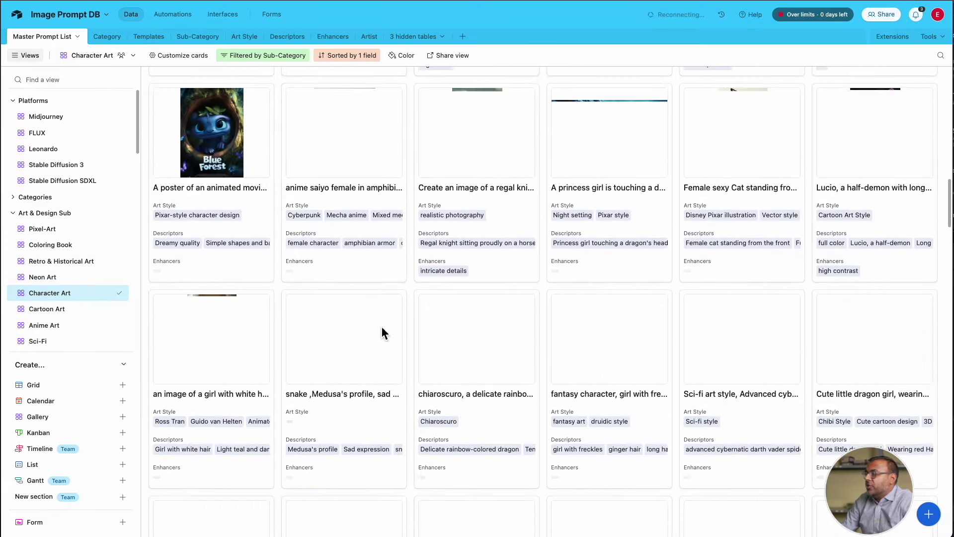
scroll(416, 294, up, 7)
scroll(415, 294, down, 8)
scroll(415, 294, down, 10)
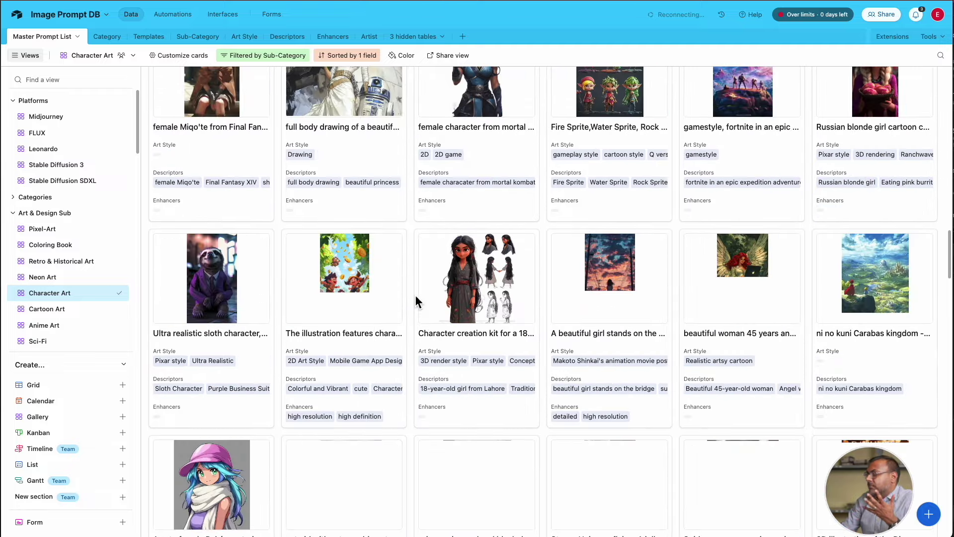
scroll(421, 303, down, 3)
scroll(437, 302, down, 5)
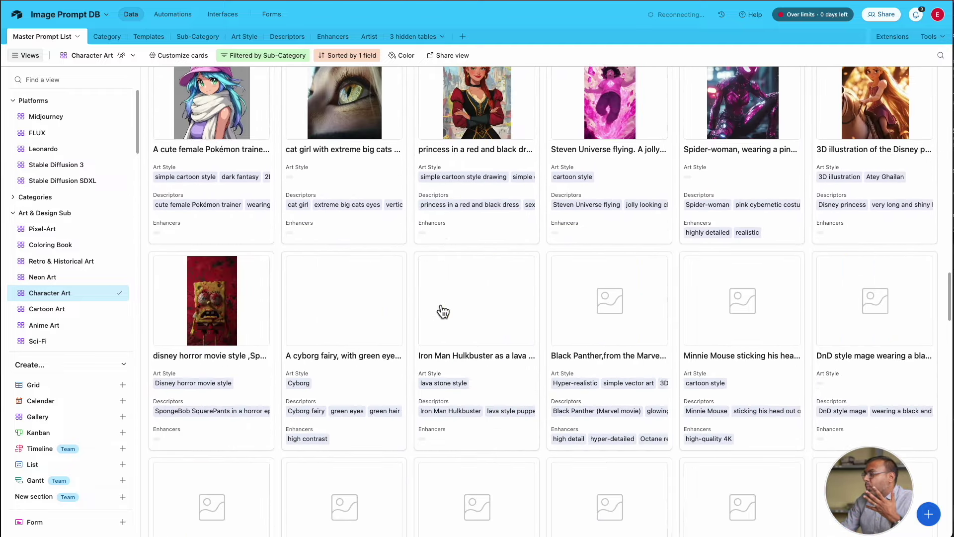
scroll(438, 302, down, 8)
scroll(527, 255, up, 15)
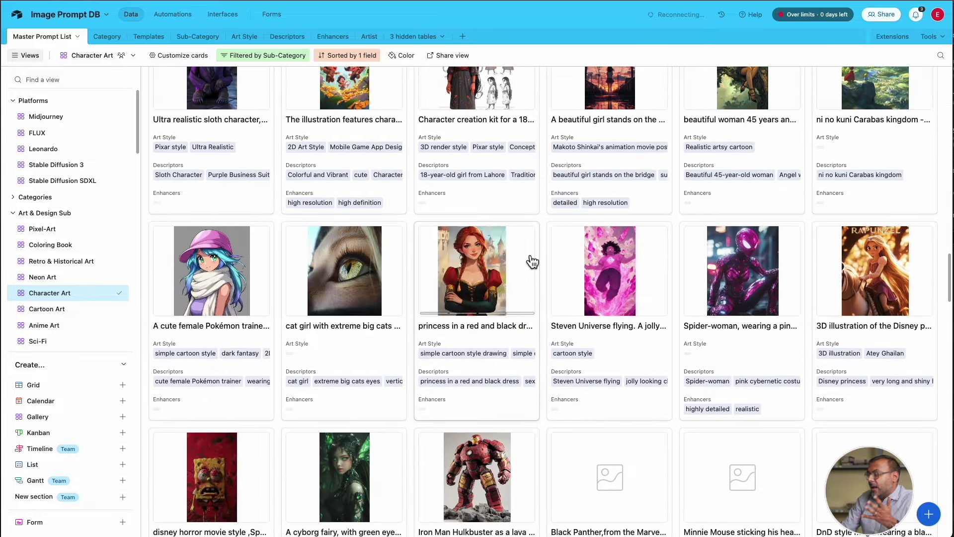
click(532, 261)
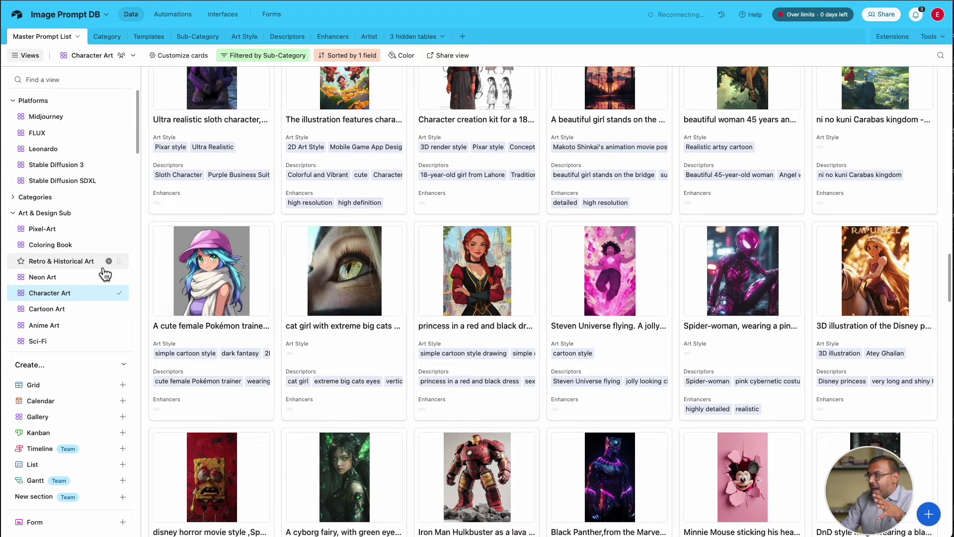
mouse_move(56, 322)
mouse_down()
mouse_move(64, 292)
mouse_move(58, 307)
mouse_up()
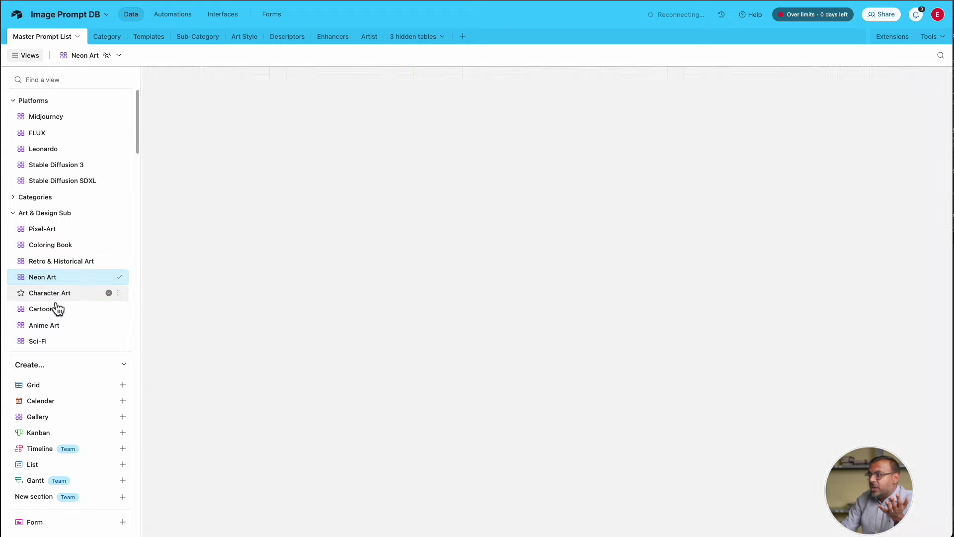
scroll(90, 303, down, 8)
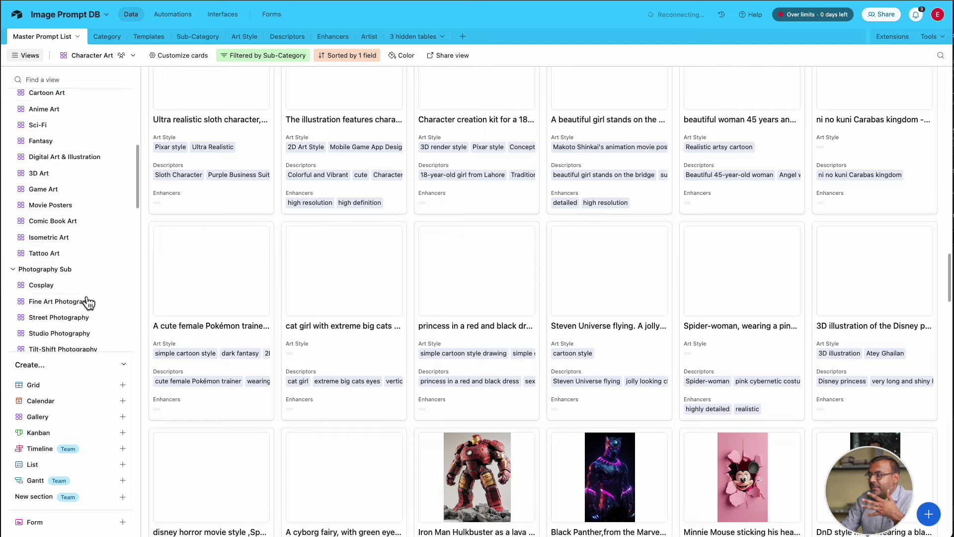
scroll(90, 305, down, 5)
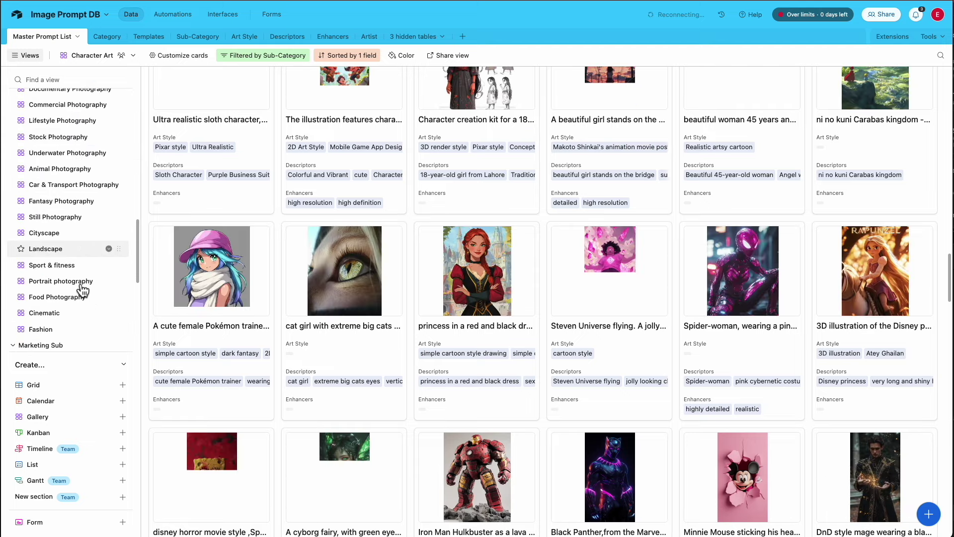
- Switch to Portrait photography, open the cheerleader record and select its full prompt text
click(61, 212)
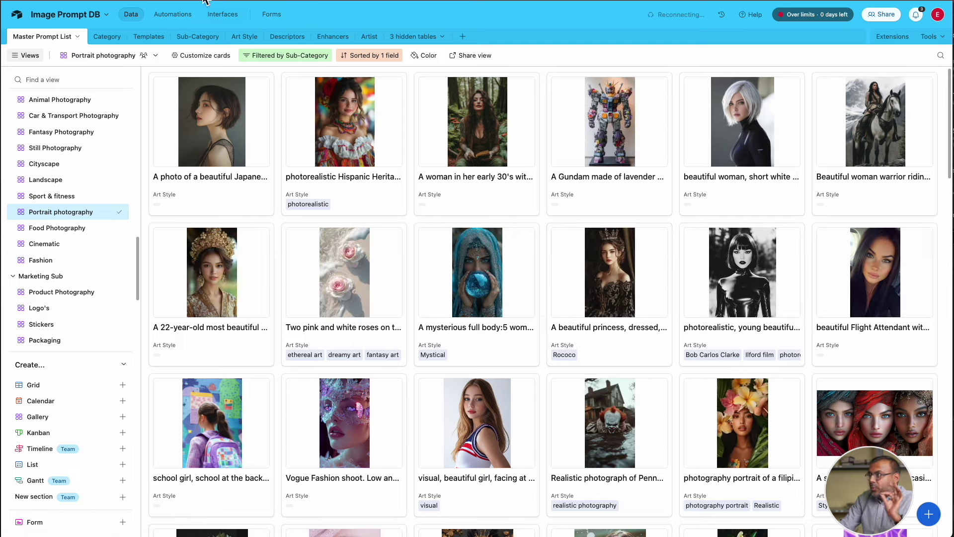
click(494, 181)
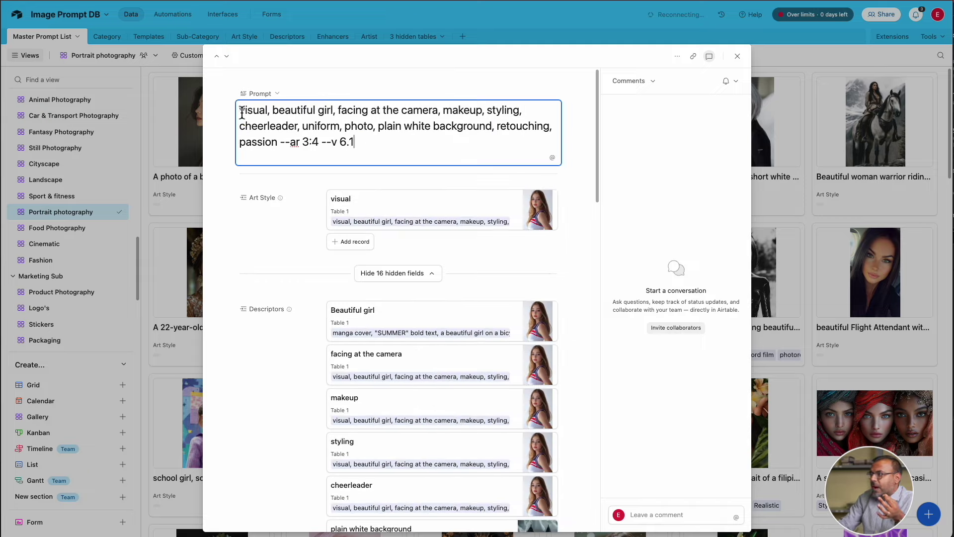
drag(242, 114, 279, 153)
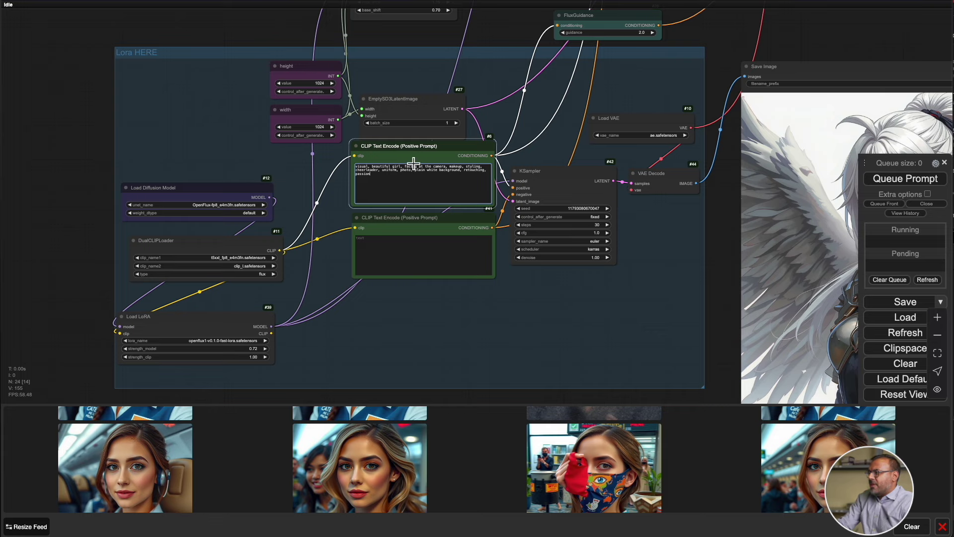
scroll(384, 181, down, 2)
- Zoom the canvas to check the cheerleader prompt ending in 'passion' in the positive CLIP Text Encode node
scroll(377, 182, up, 12)
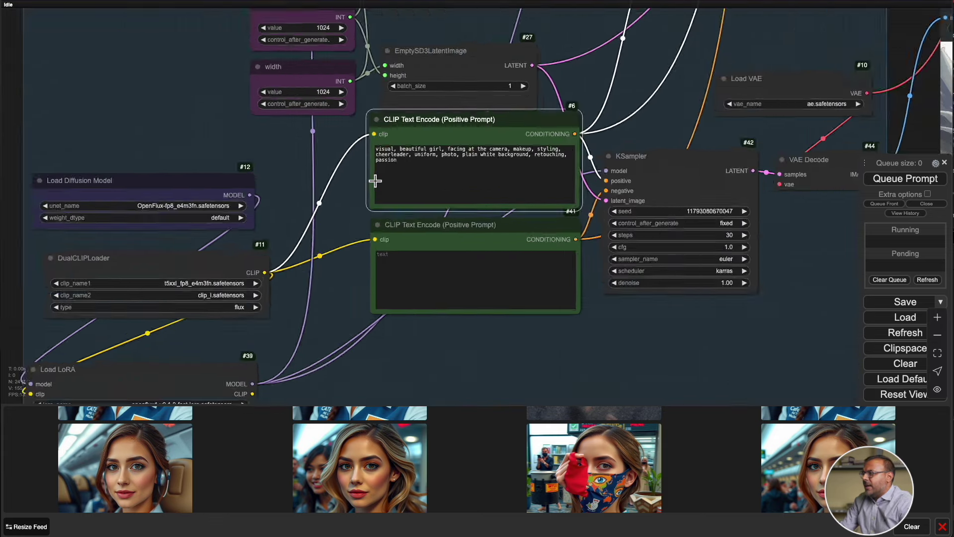
scroll(380, 194, down, 1)
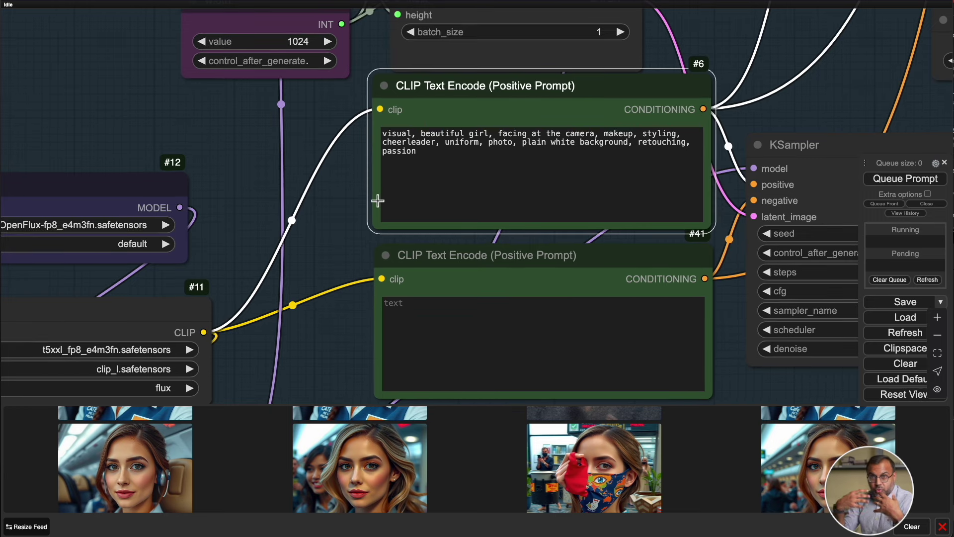